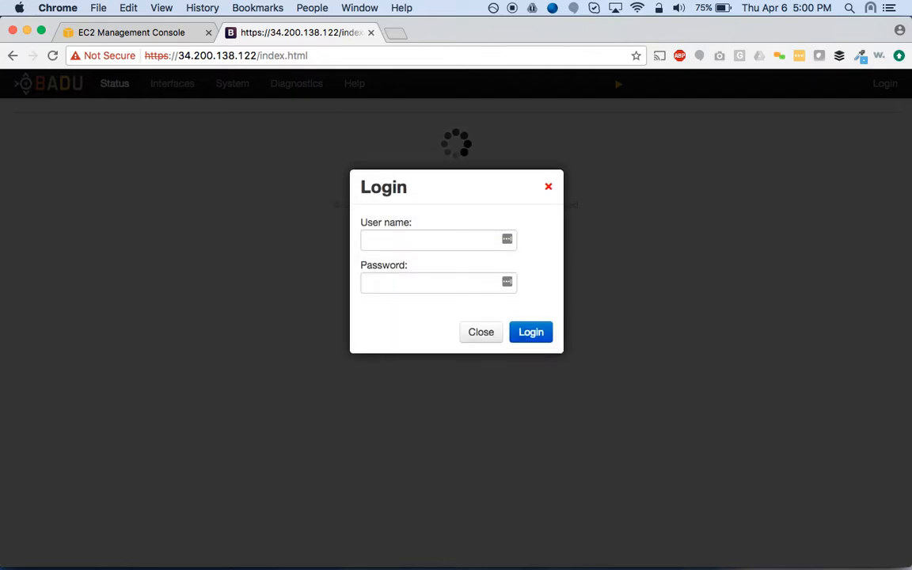
Step: Log in to the Badu admin console as admin with the account password and save the login in LastPass
click(381, 232)
text(admin)
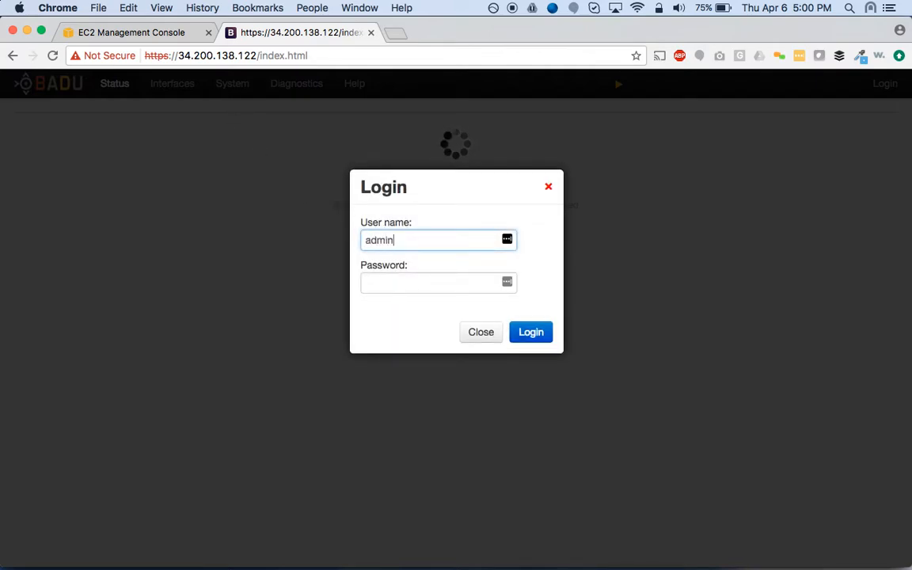
click(419, 281)
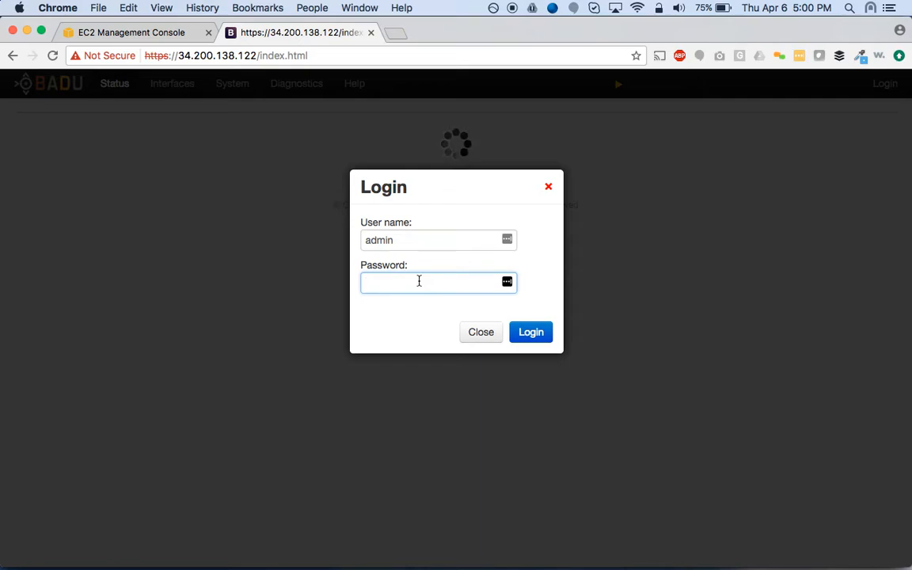
key(super+v)
click(536, 334)
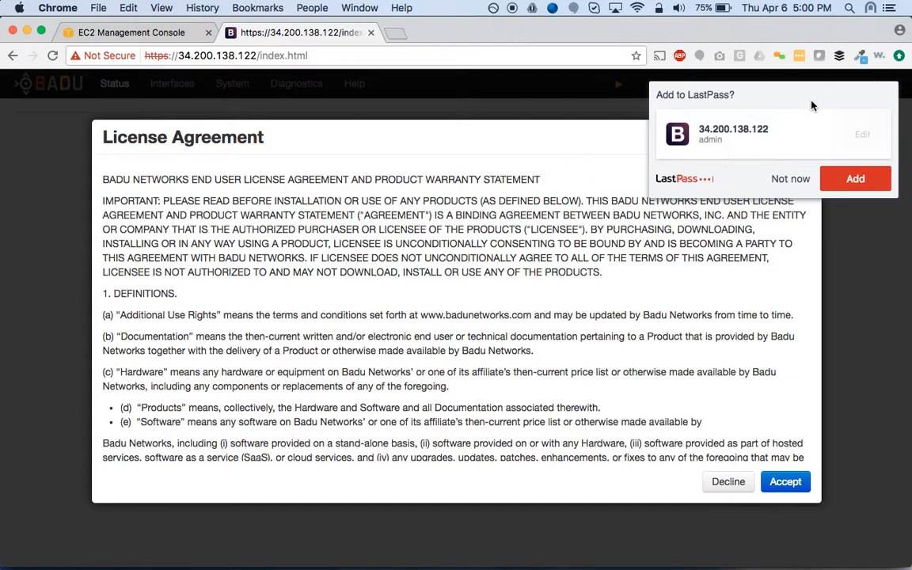
click(856, 178)
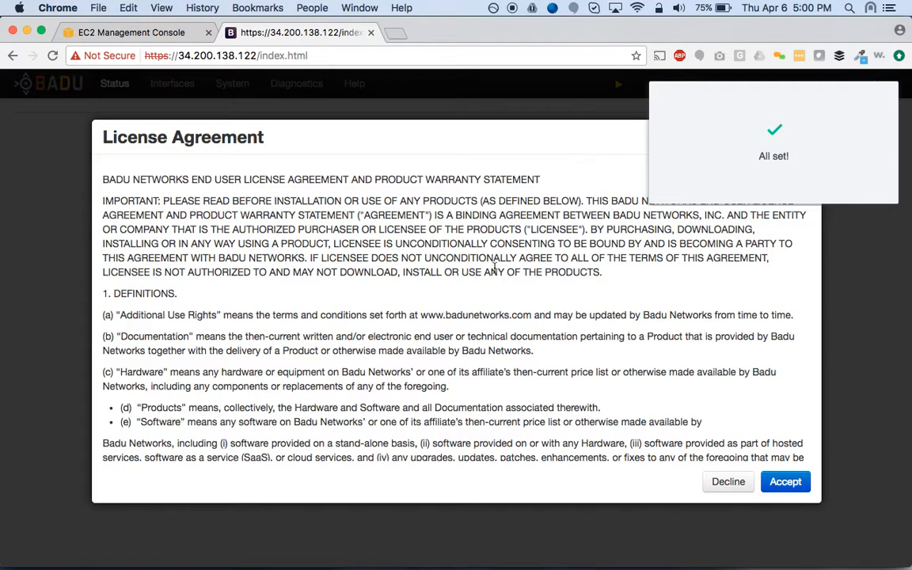
Step: Go through the Badu Networks license agreement to its end and accept it
scroll(704, 371, down, 10)
scroll(704, 370, down, 10)
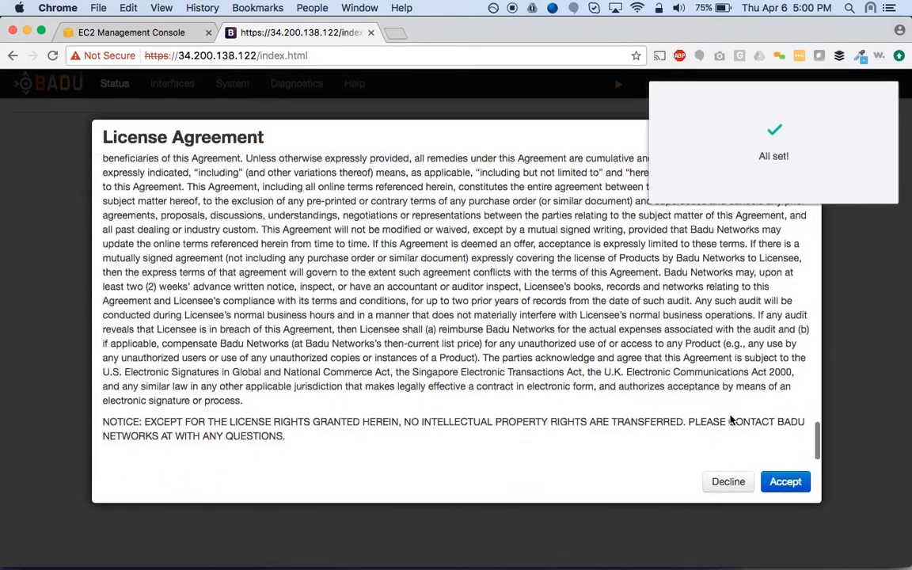
click(792, 482)
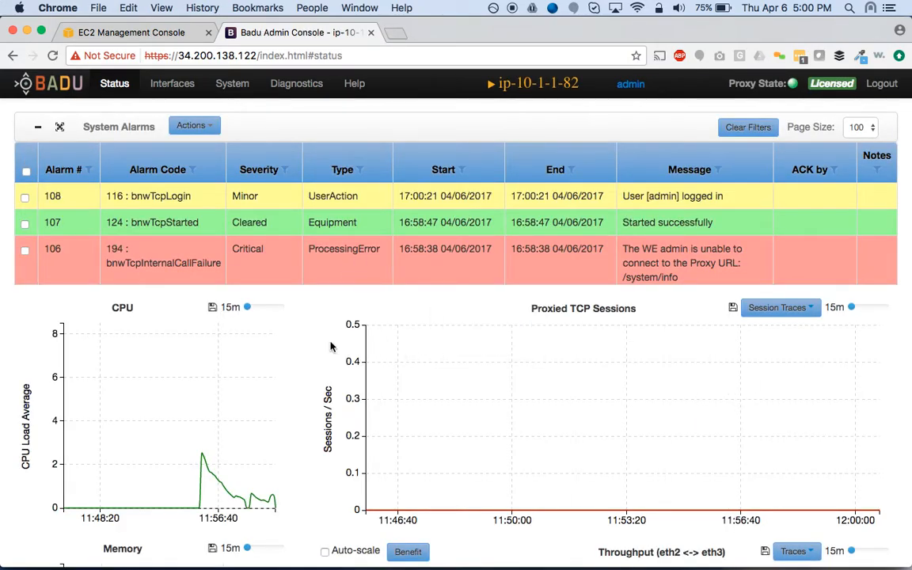
Step: Examine the system alarms list and the CPU, memory, session and throughput graphs on the status page
scroll(333, 347, down, 1)
scroll(333, 347, up, 1)
scroll(343, 259, down, 1)
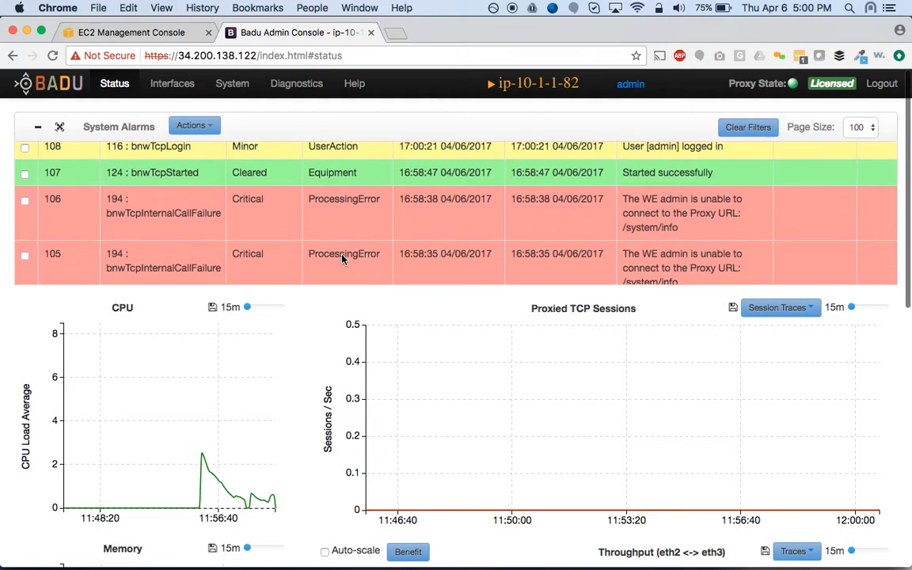
scroll(342, 259, down, 4)
scroll(342, 259, up, 3)
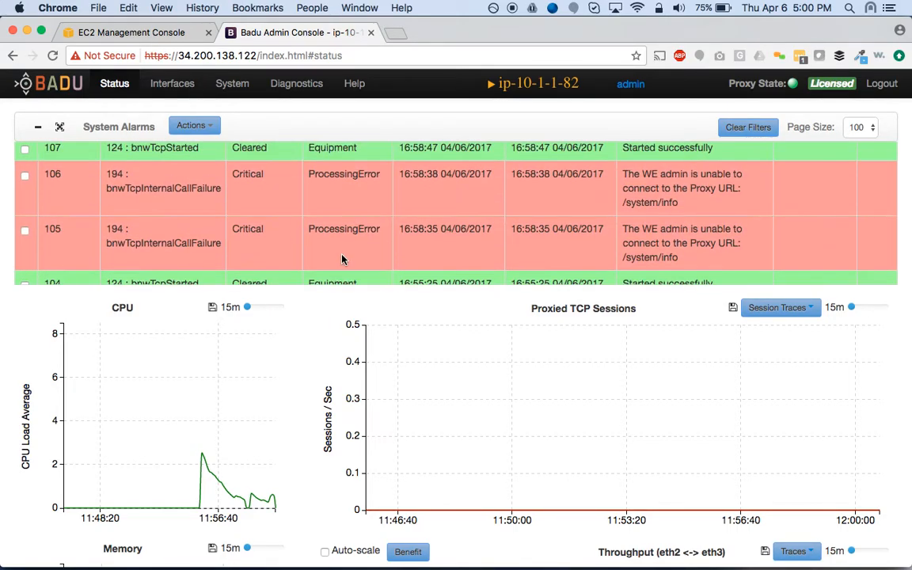
scroll(475, 229, down, 5)
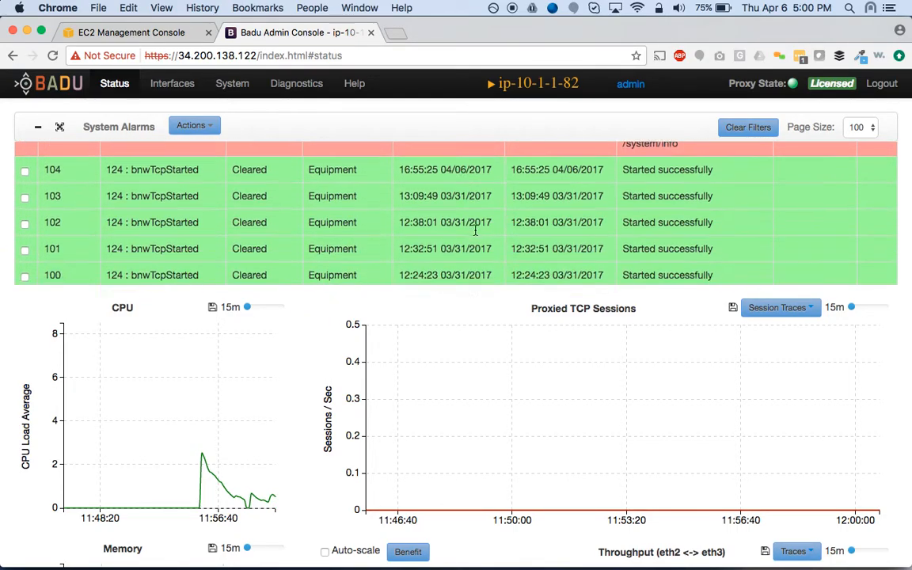
scroll(475, 230, up, 3)
scroll(475, 230, up, 5)
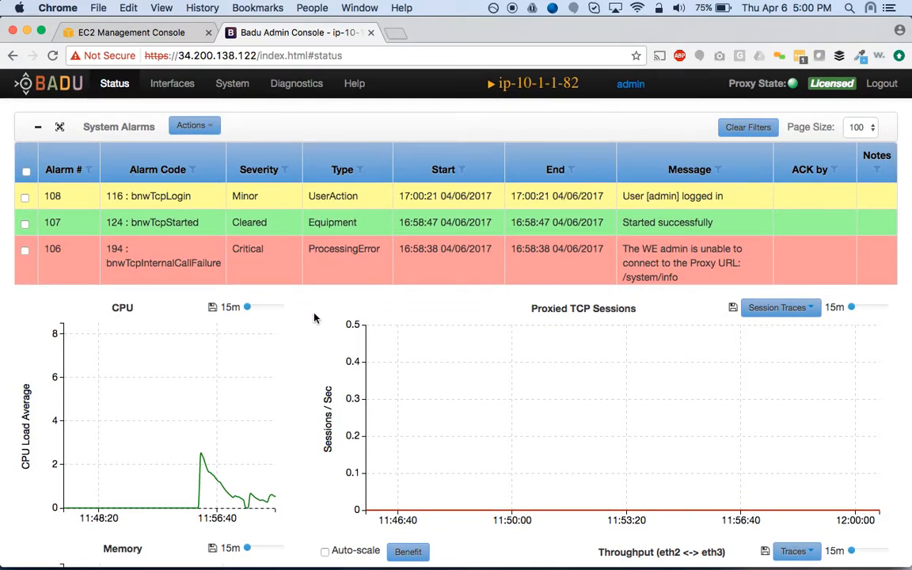
scroll(315, 317, down, 3)
scroll(315, 319, down, 3)
scroll(315, 319, up, 6)
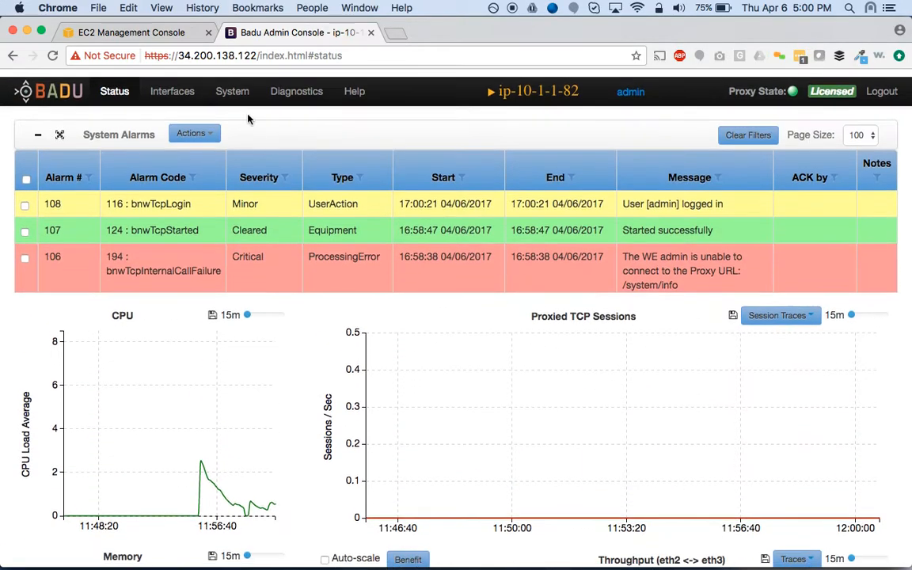
Step: Open the interface settings and examine the management (MGMT) interface and its fixed IP configuration
click(184, 87)
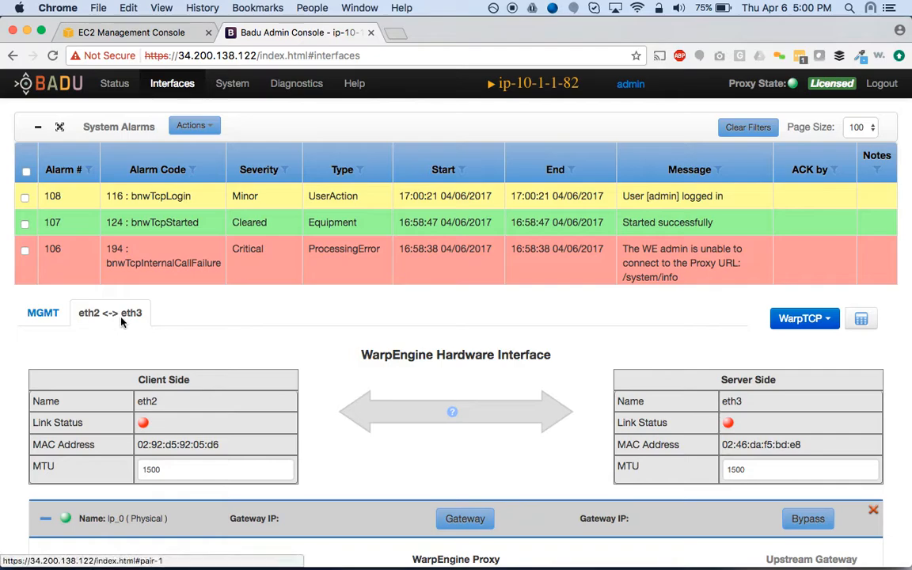
click(43, 313)
scroll(204, 331, down, 5)
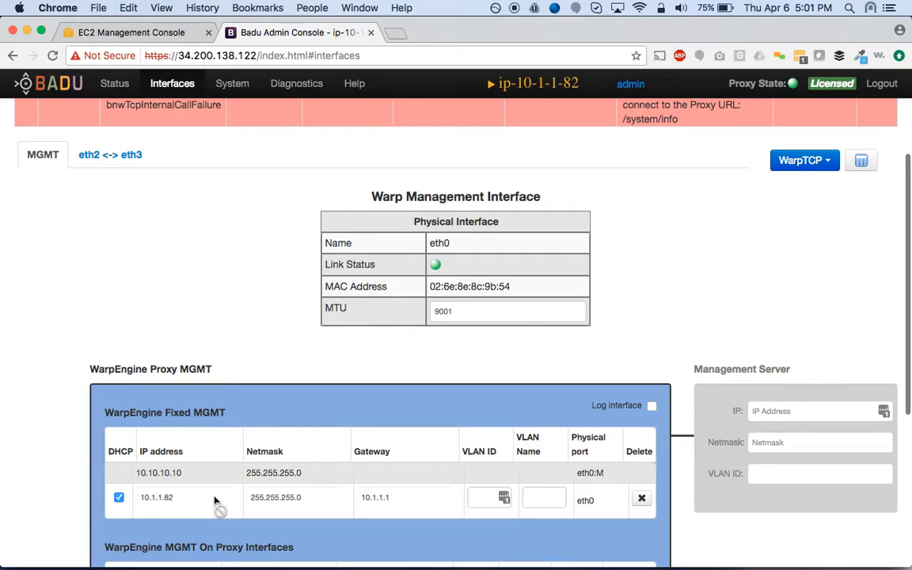
scroll(255, 369, up, 4)
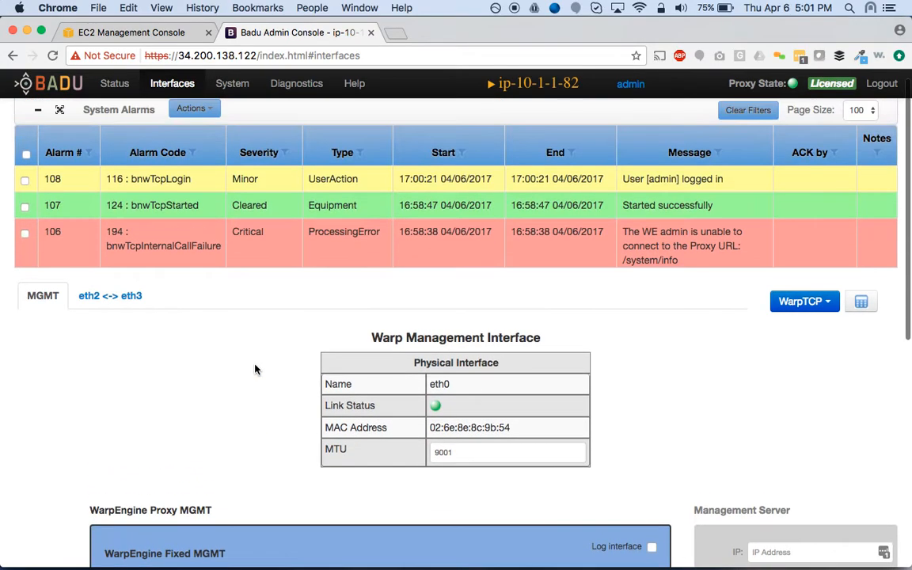
Step: Open the eth2 <-> eth3 interface pair and bring up its WarpEngine Proxy address settings
click(119, 315)
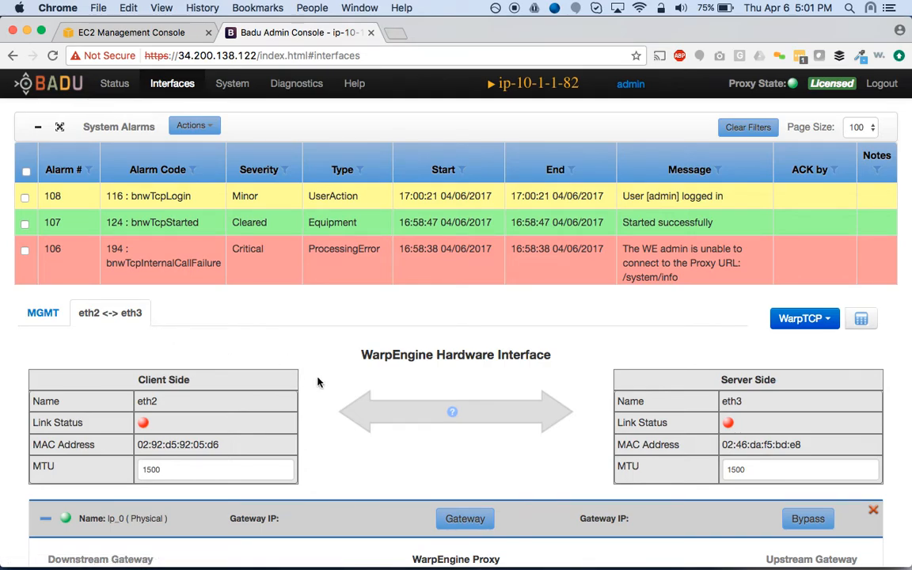
scroll(317, 383, down, 5)
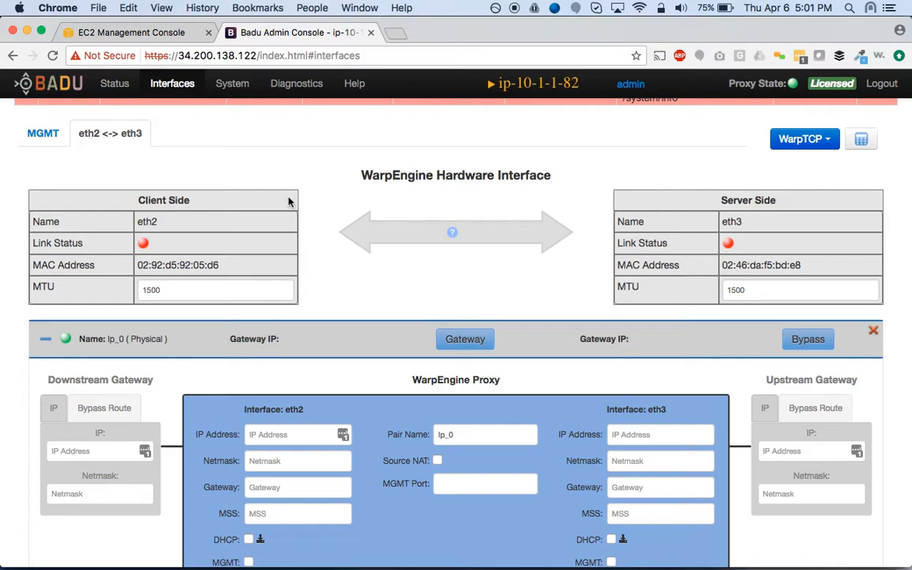
scroll(261, 256, down, 3)
scroll(261, 256, down, 1)
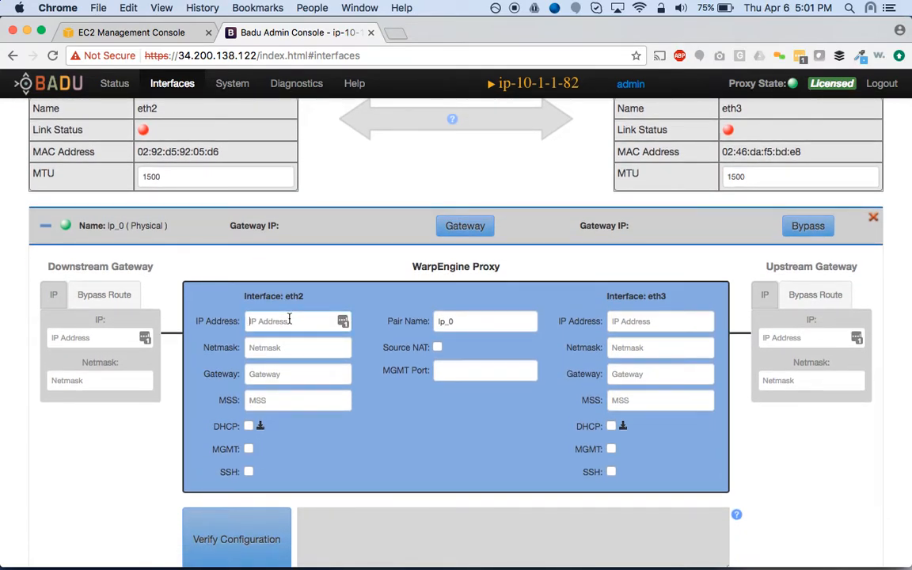
Step: Switch to the EC2 Management Console and open the list of network interfaces
click(146, 33)
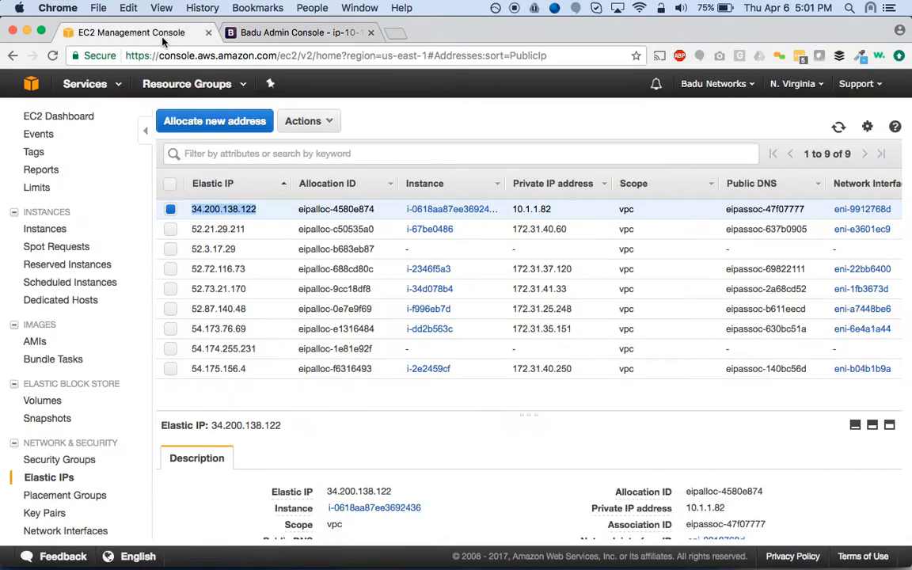
click(68, 529)
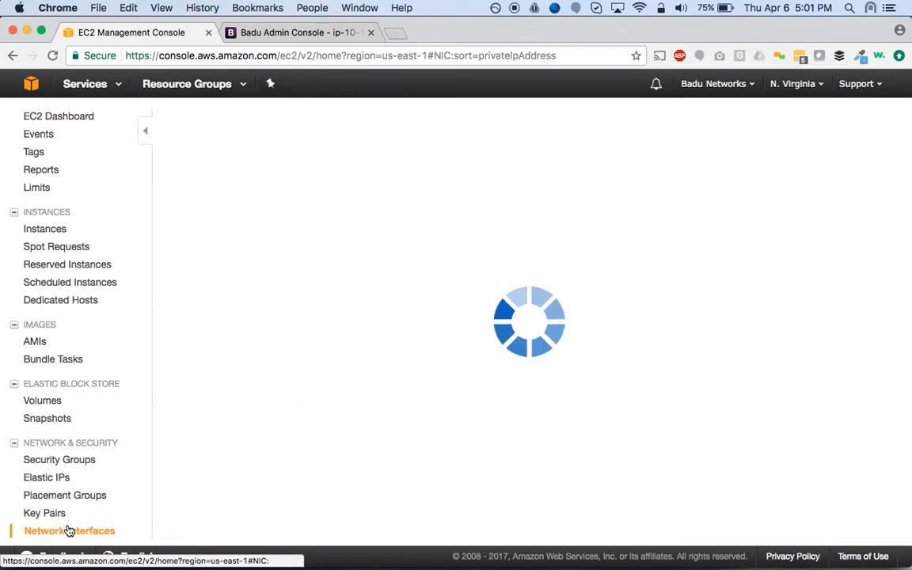
scroll(378, 273, right, 5)
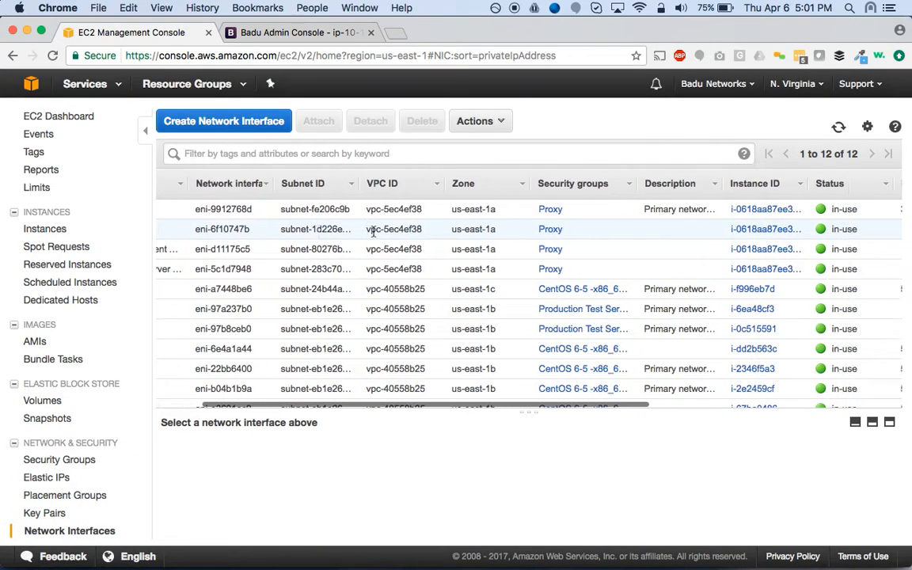
scroll(324, 304, left, 5)
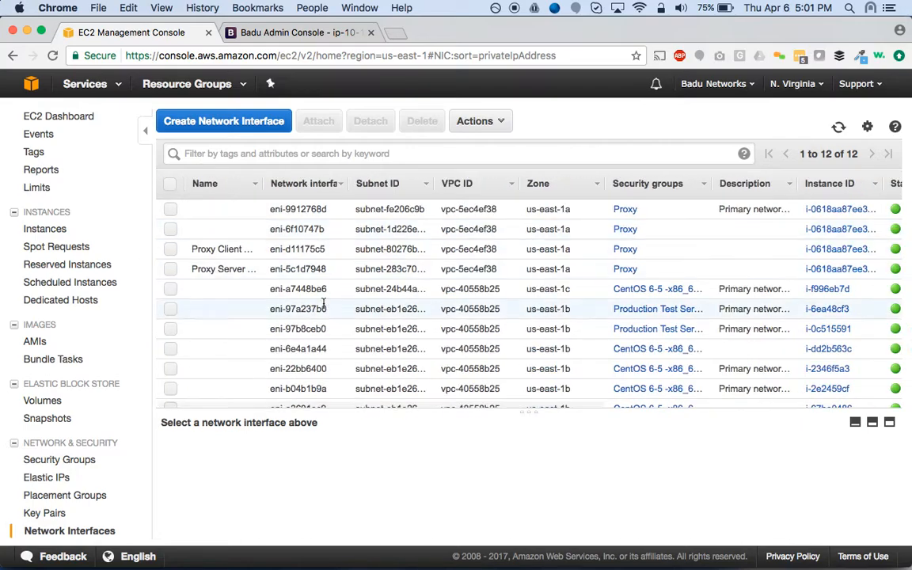
Step: Copy the primary private IPv4 address from the details of the Proxy Client network interface
click(274, 249)
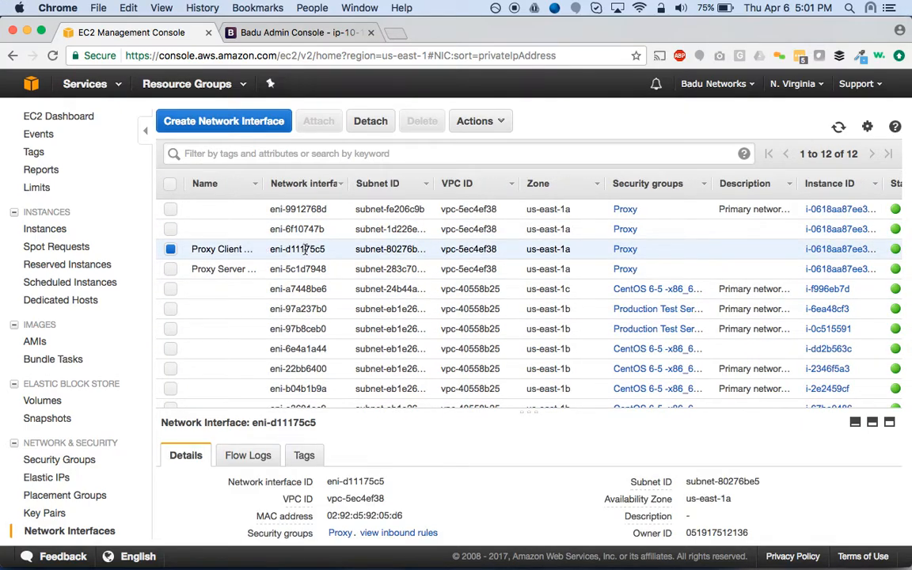
scroll(305, 249, right, 2)
scroll(536, 497, down, 2)
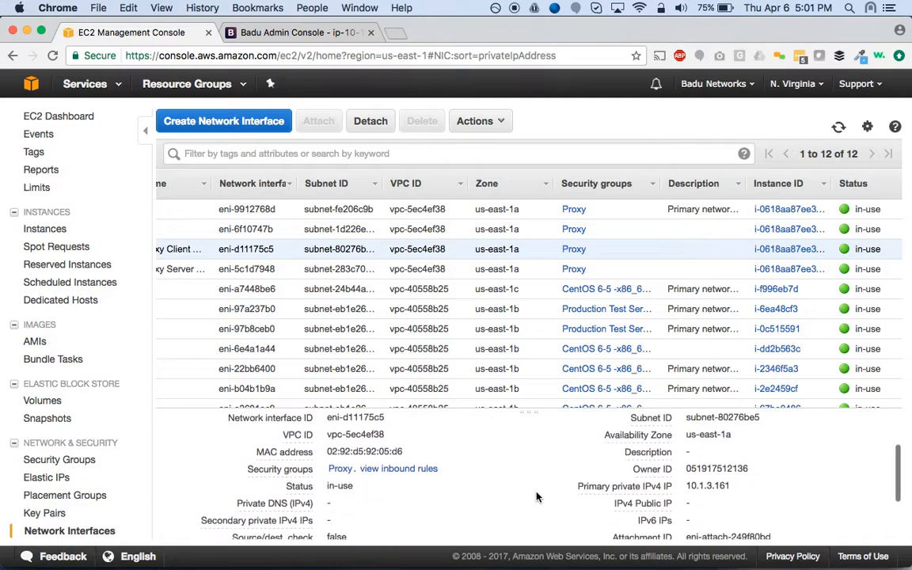
scroll(537, 496, down, 1)
drag(731, 461, 688, 462)
key(super+c)
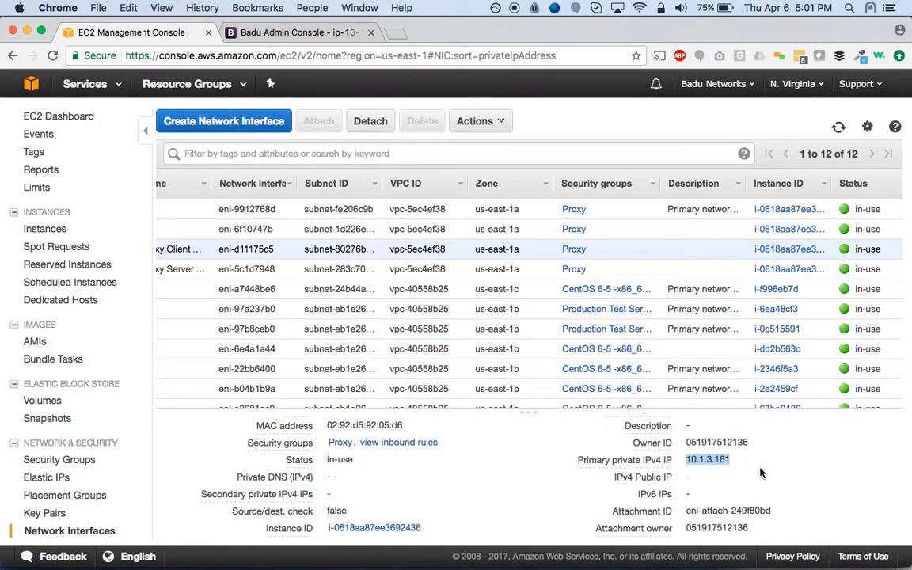
Step: In the Badu Admin Console, set eth2's IP address to 10.1.3.161, netmask to 255.255.255.0 and gateway to 10.1.3.1
click(254, 30)
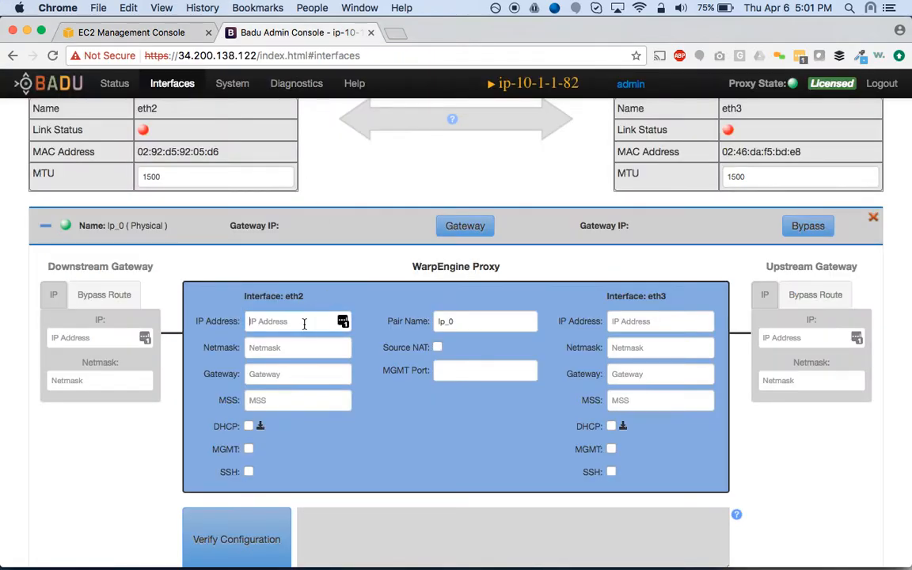
key(super+v)
scroll(305, 348, up, 2)
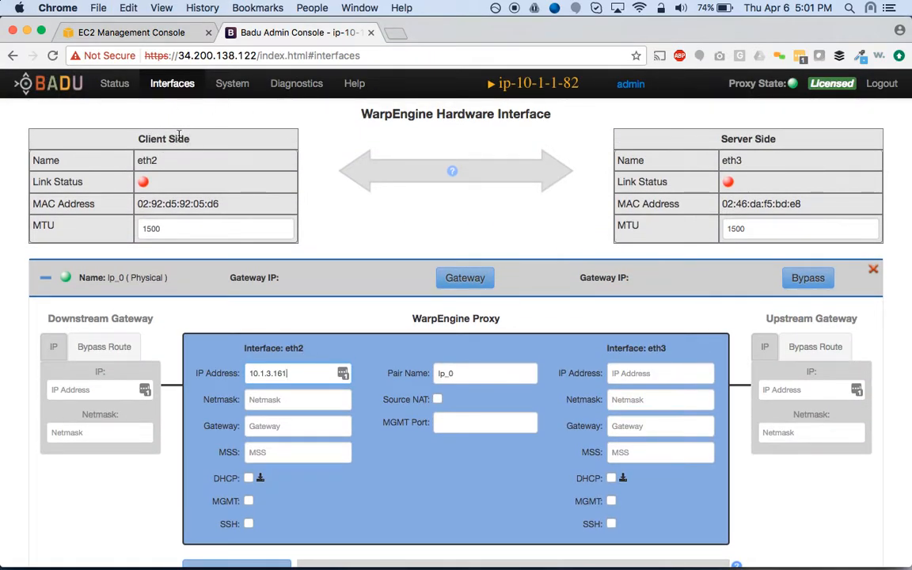
click(282, 400)
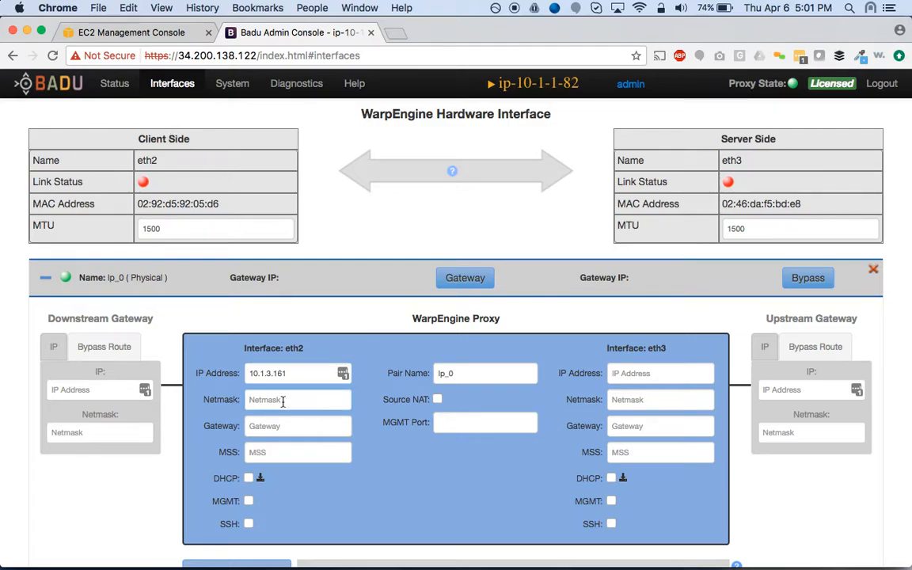
text(255.255.255.0)
click(293, 426)
text(10.1.3.1)
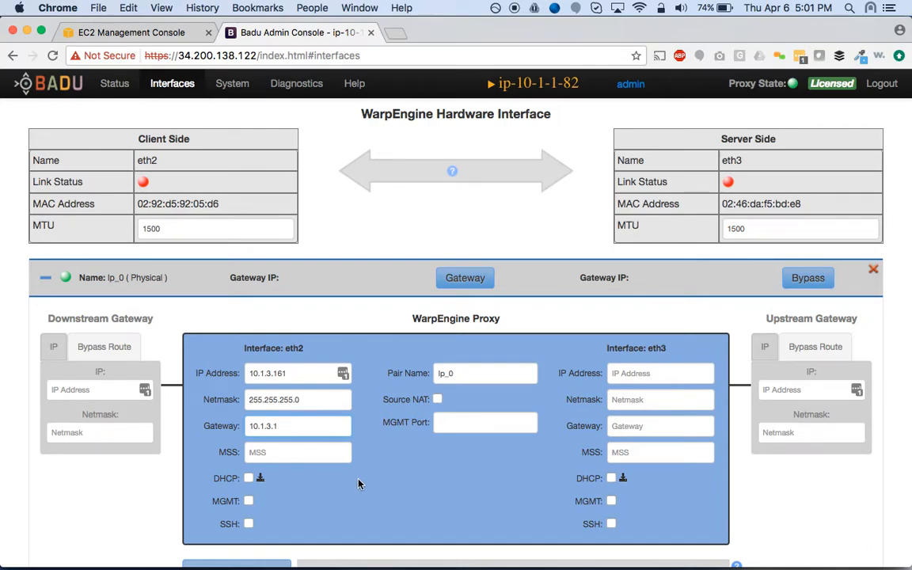
Step: Return to the EC2 Management Console and copy the Proxy Server network interface's primary private IPv4 address
click(141, 33)
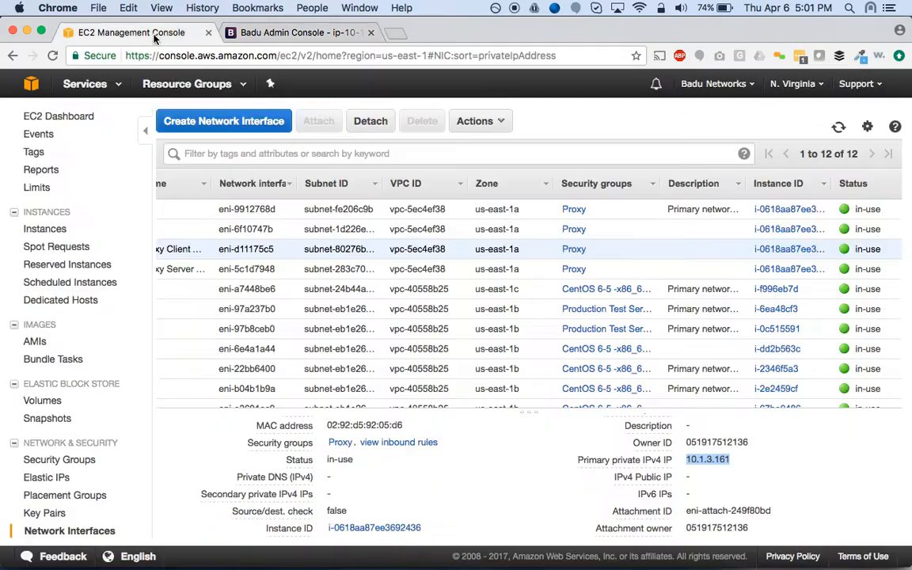
click(435, 268)
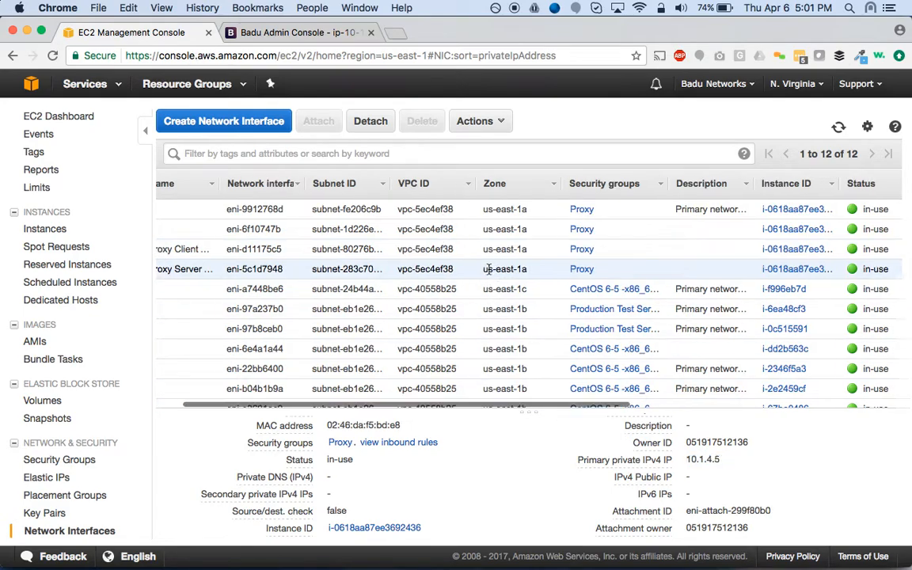
scroll(436, 355, left, 2)
drag(722, 462, 685, 459)
key(super+c)
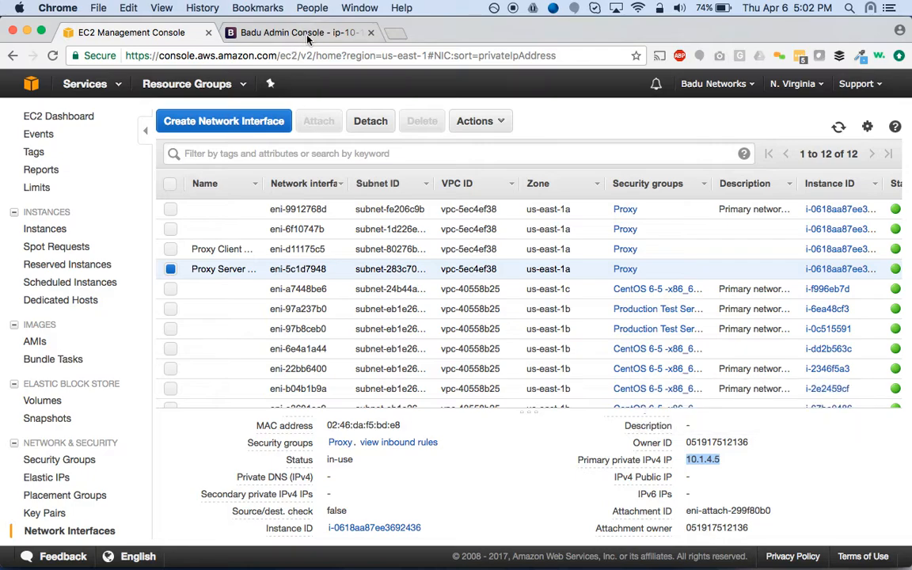
Step: In the Badu Admin Console, set eth3's IP address to 10.1.4.5, netmask to 255.255.255.0 and gateway to 10.1.4.1
click(276, 32)
click(670, 373)
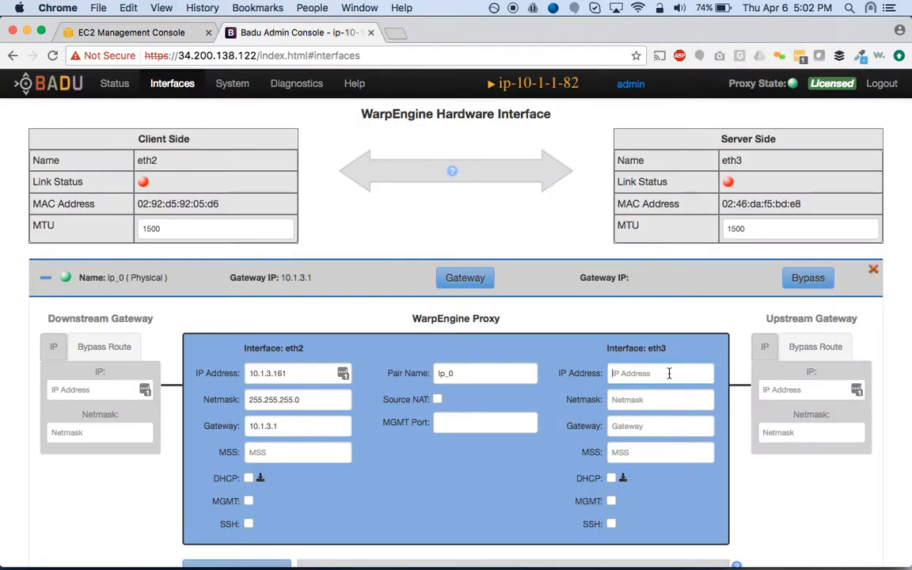
key(super+v)
key(Tab)
text(255.)
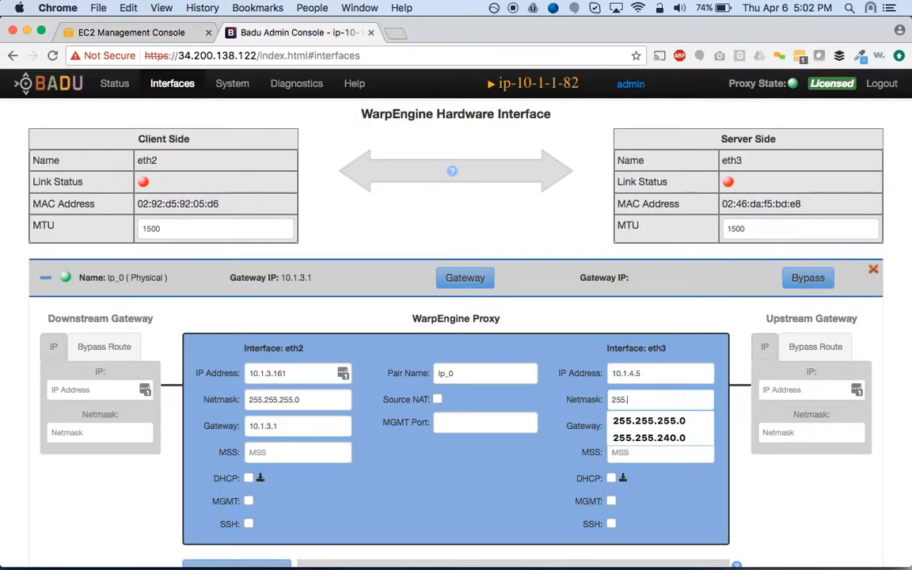
text(255.255.0)
key(Tab)
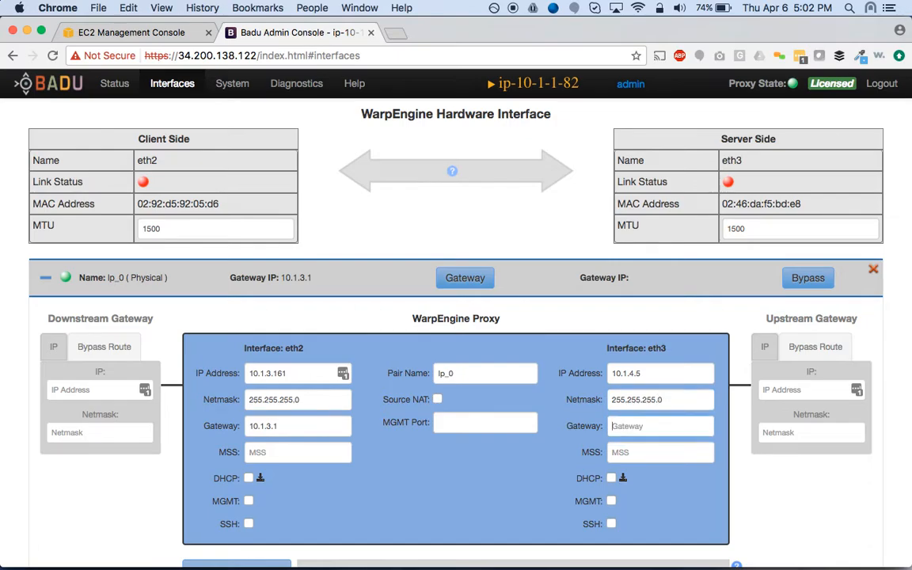
text(10.1.4.1)
Step: Enable Source NAT for the lp_0 interface pair
click(438, 401)
scroll(421, 474, down, 2)
scroll(421, 473, down, 1)
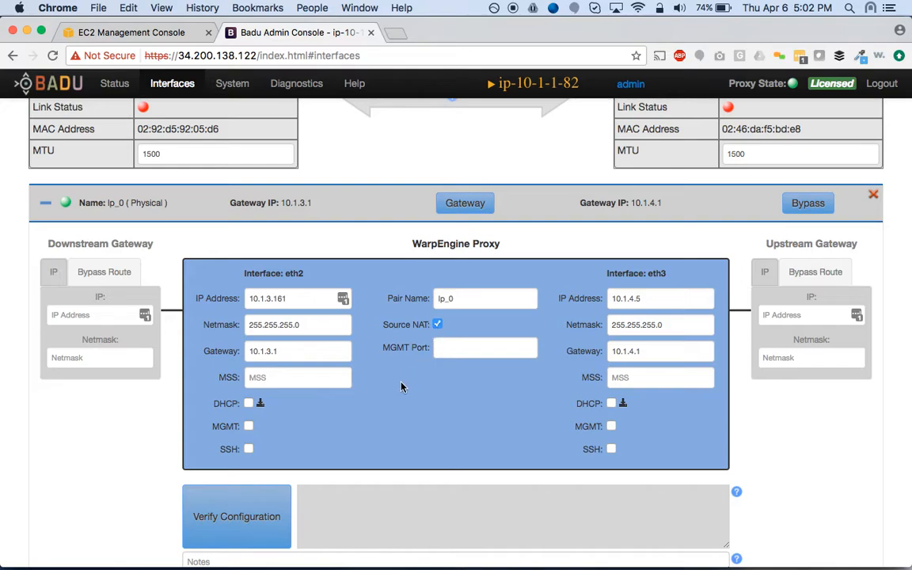
Step: Add the redirect IP addresses 10.1.4.20 and 10.1.4.50 to the lp_0 pair's Redirect Configuration
scroll(401, 385, down, 5)
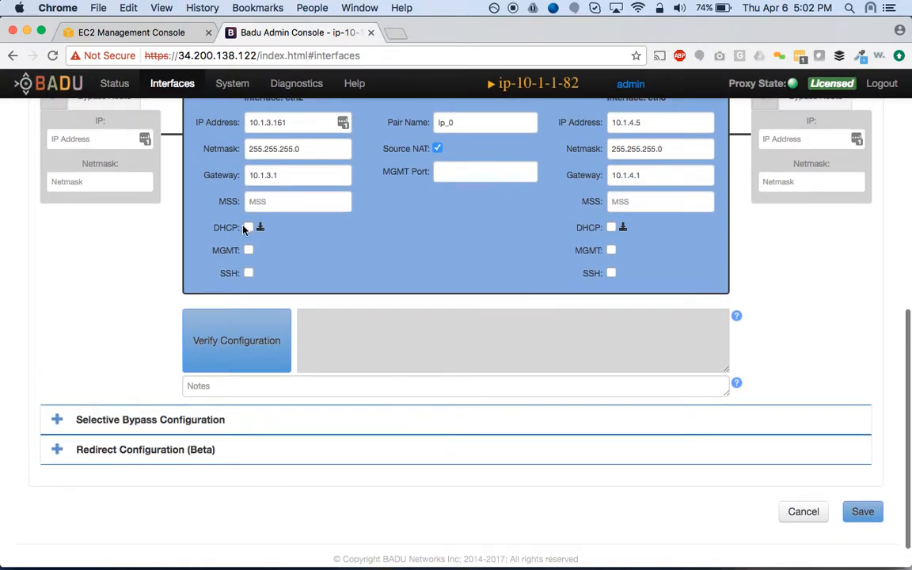
scroll(412, 251, down, 1)
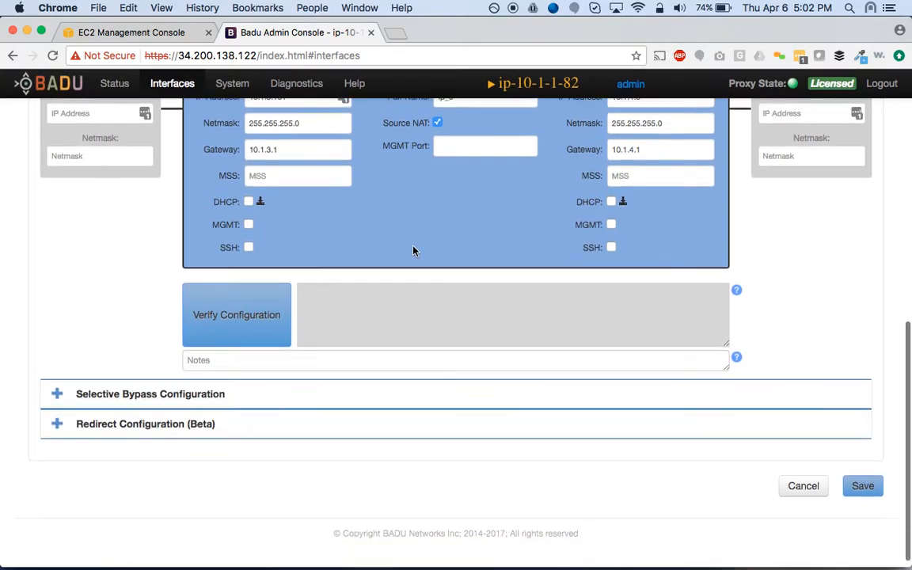
click(57, 424)
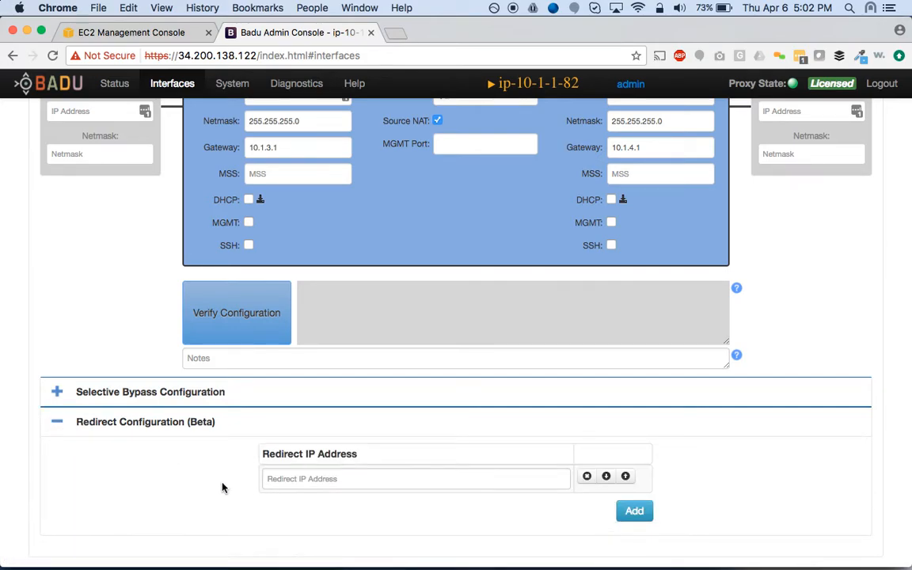
scroll(223, 488, up, 2)
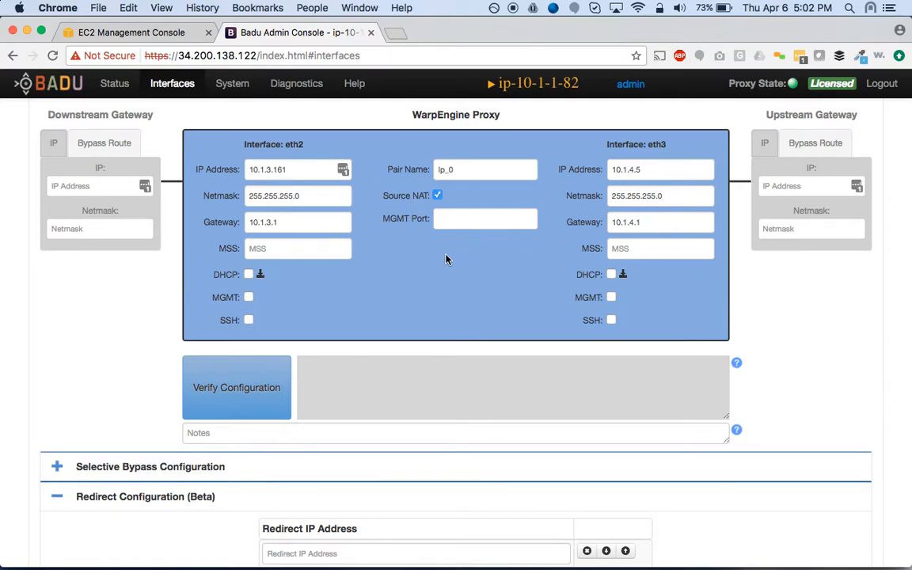
scroll(381, 309, down, 5)
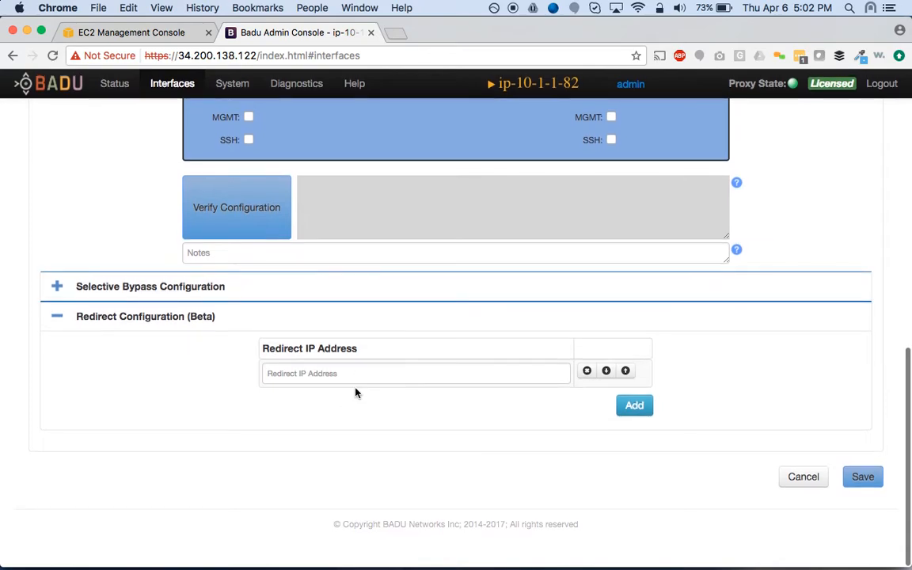
click(370, 376)
text(10.1.4.20)
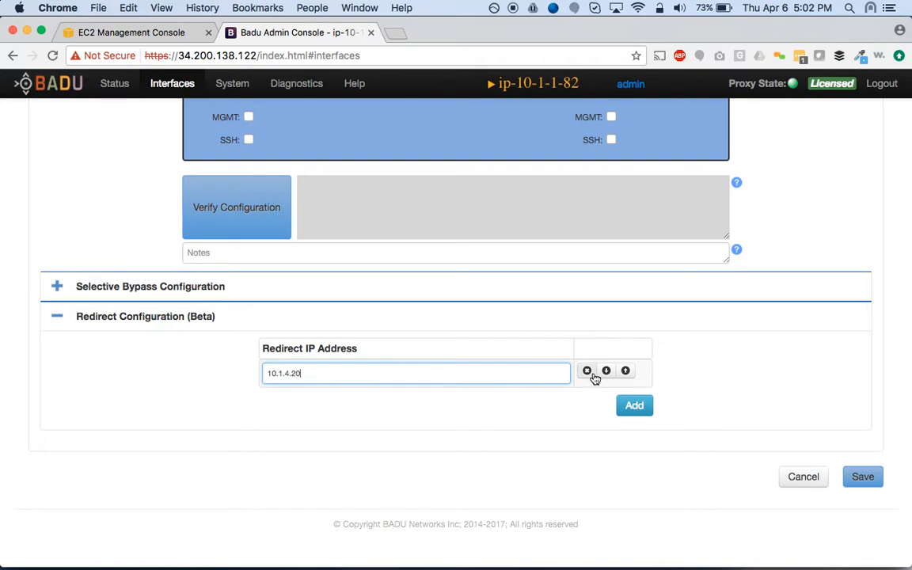
click(634, 405)
click(370, 401)
text(10.)
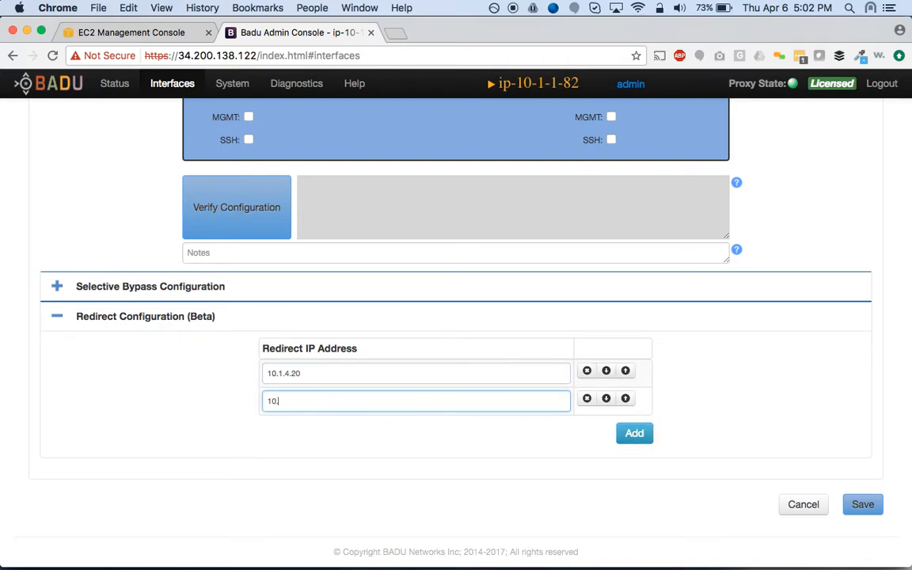
text(1.4.50)
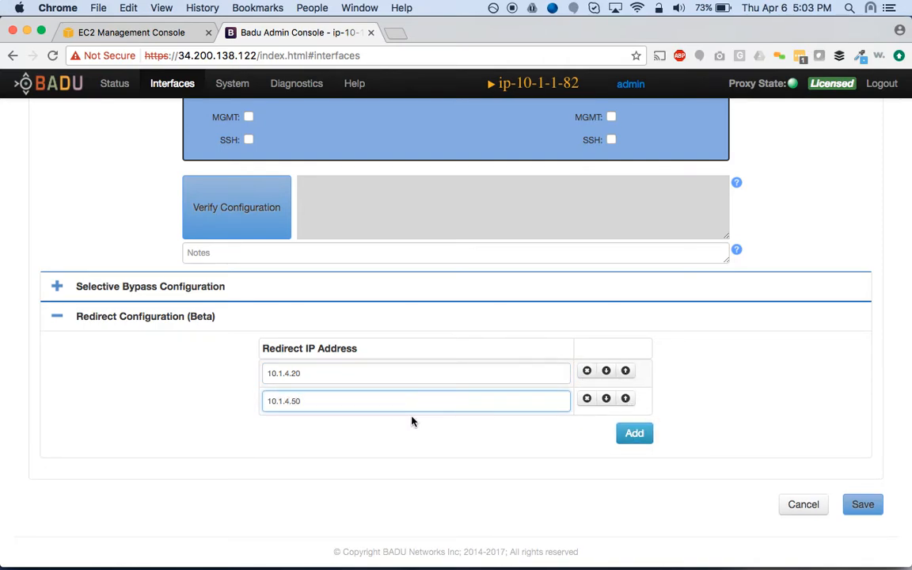
Step: Remove both redirect IP addresses and collapse the Redirect Configuration section
click(587, 398)
click(587, 371)
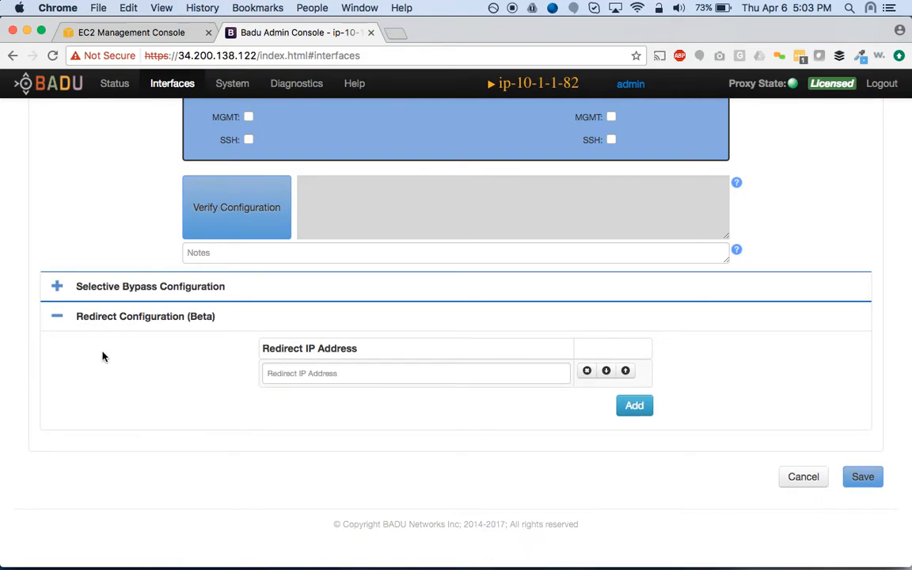
click(47, 317)
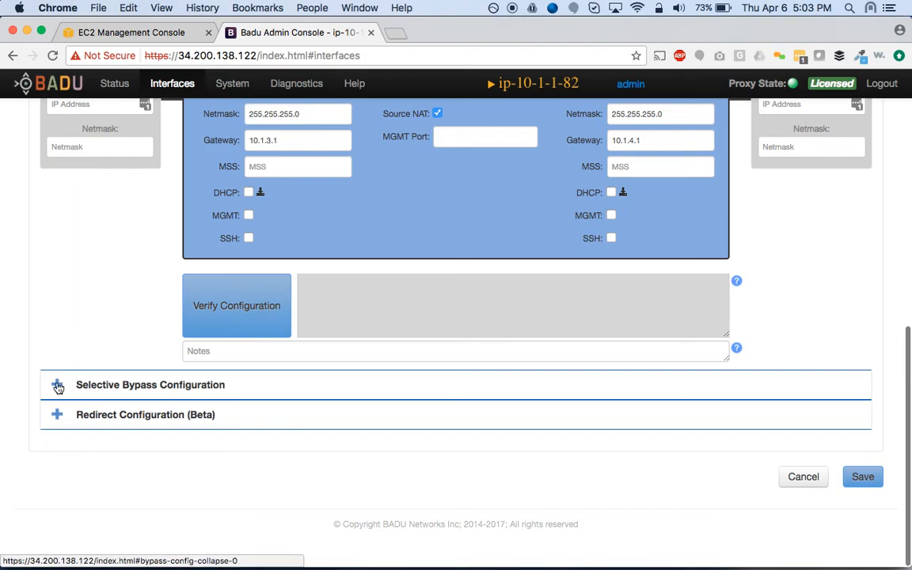
Step: In the Selective Bypass Configuration, set the downstream rule's destination port to 8001
click(59, 384)
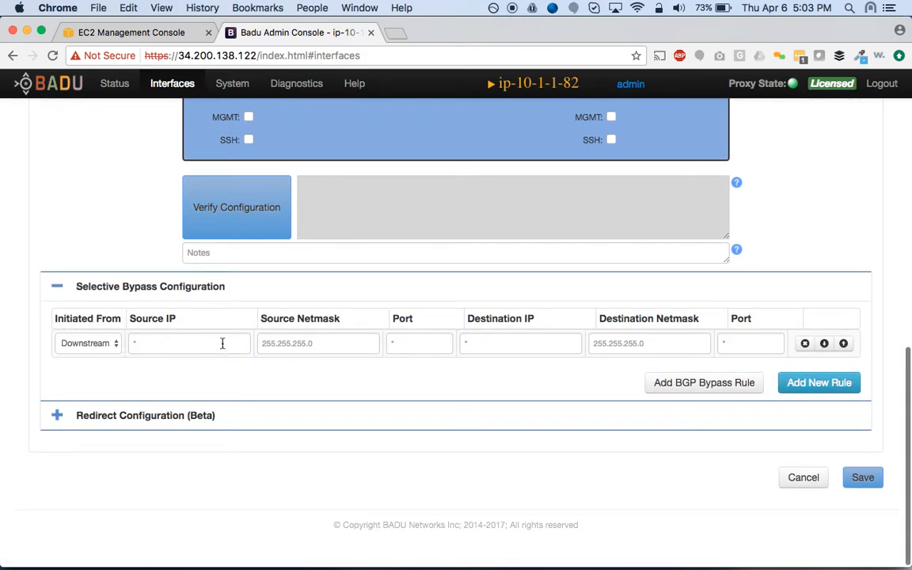
click(743, 340)
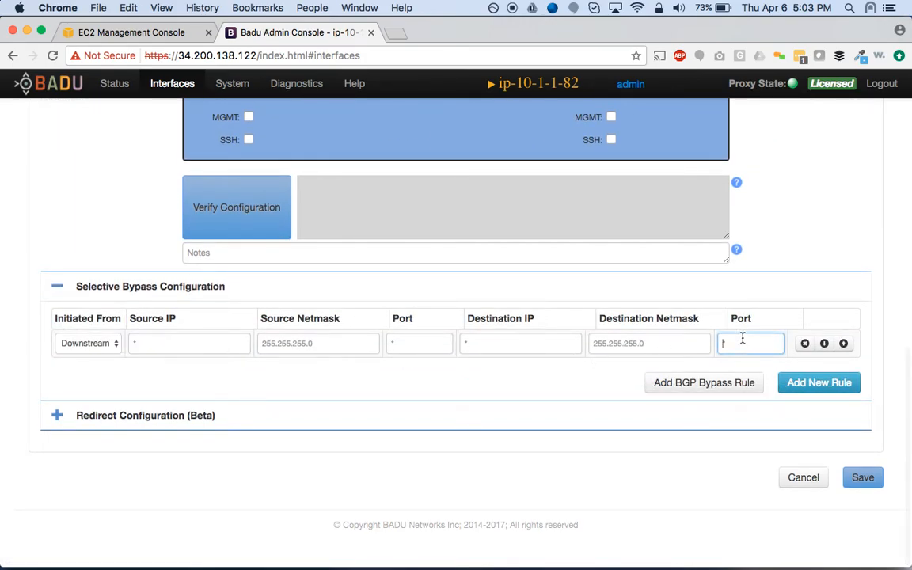
text(8001)
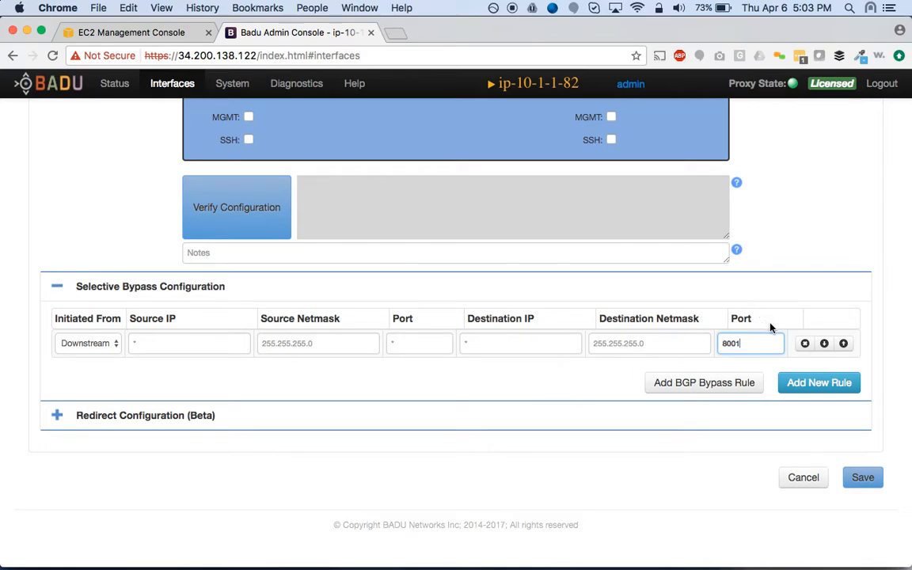
Step: Disable Source NAT for the lp_0 interface pair and verify the configuration
scroll(570, 367, up, 5)
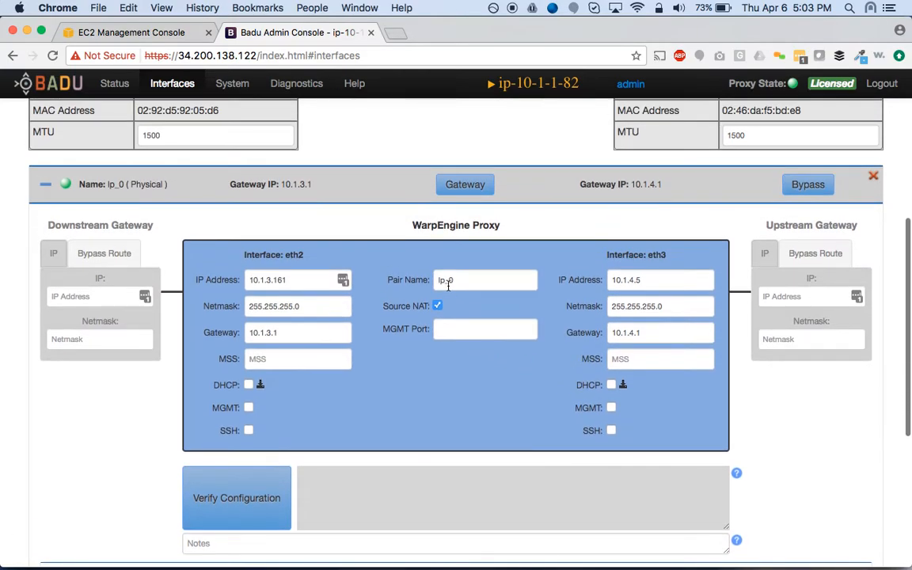
click(438, 307)
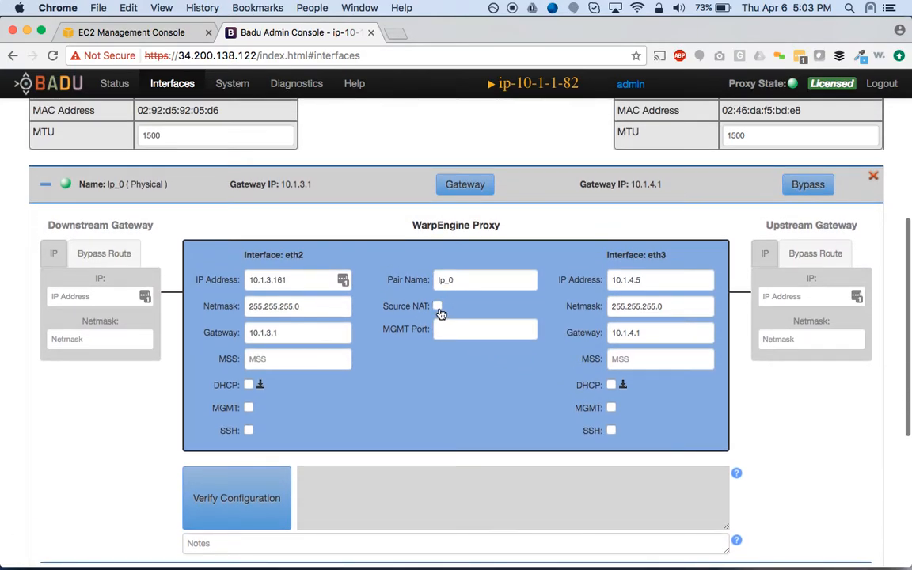
click(235, 490)
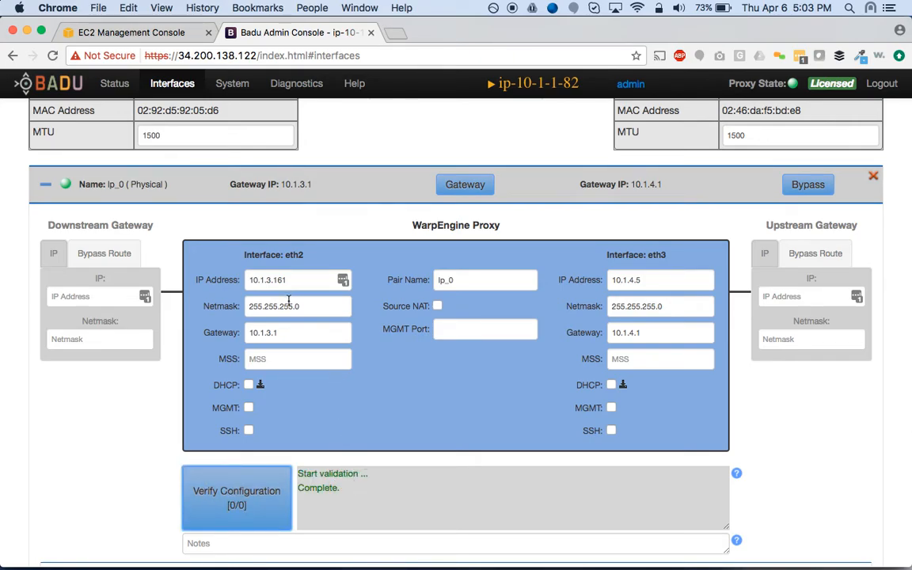
Step: Test the configuration check with eth2's netmask shortened to 255.255.25, and restore the netmask to 255.255.255.0
click(238, 497)
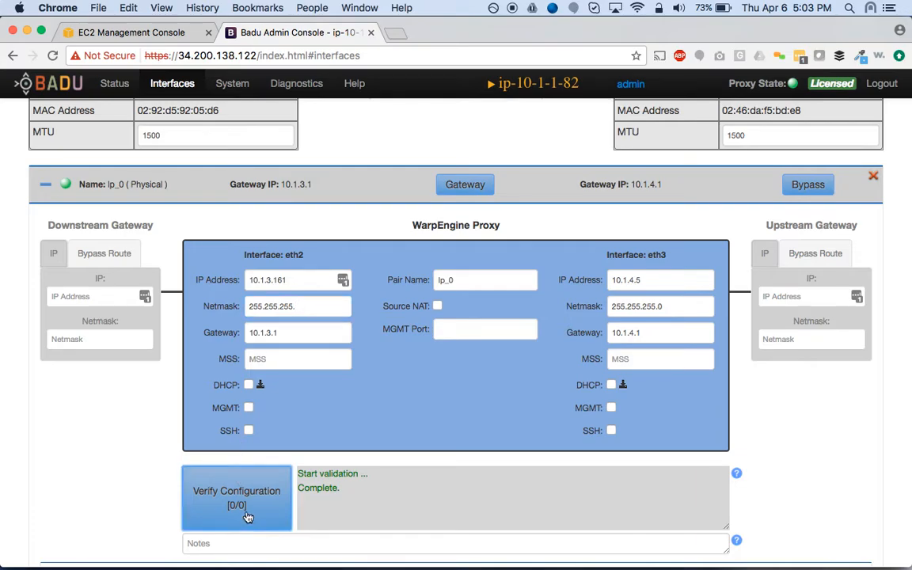
click(300, 307)
key(BackSpace)
key(BackSpace)
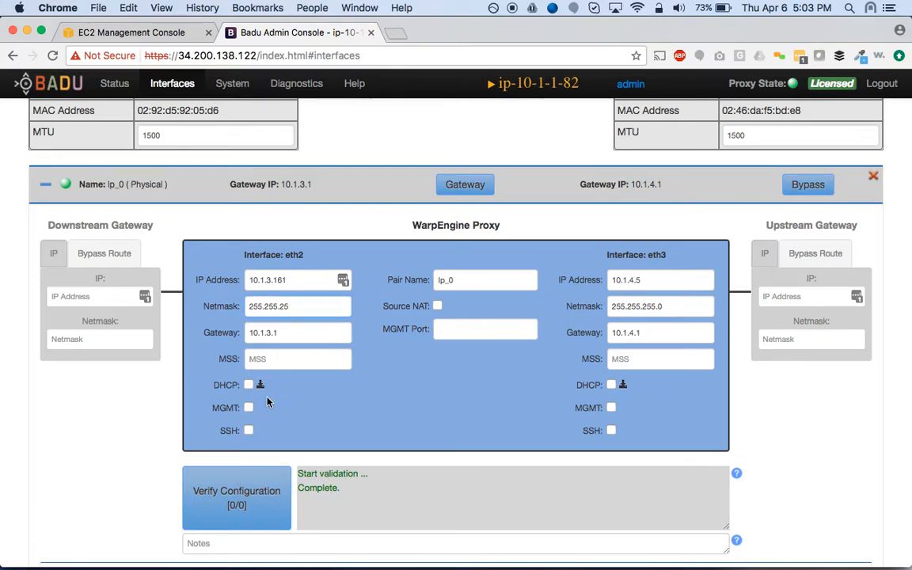
click(254, 515)
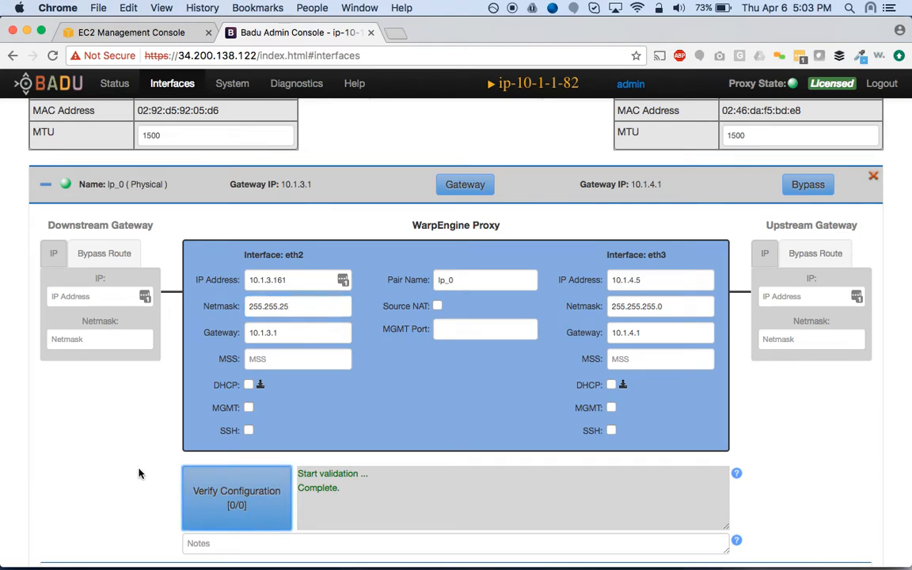
click(317, 305)
text(5.0)
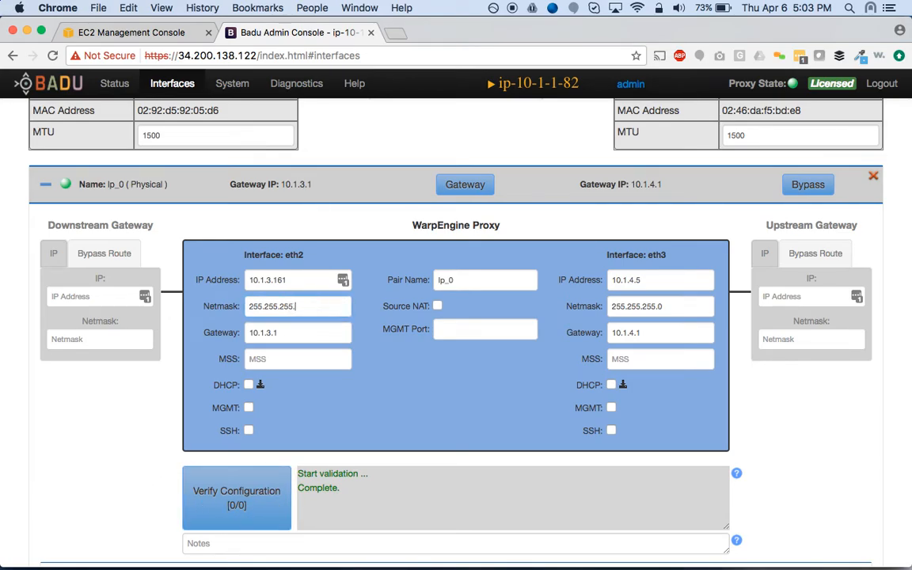
Step: Test the configuration check with eth2's gateway cleared, and restore the gateway to 10.1.3.1
double_click(297, 333)
key(BackSpace)
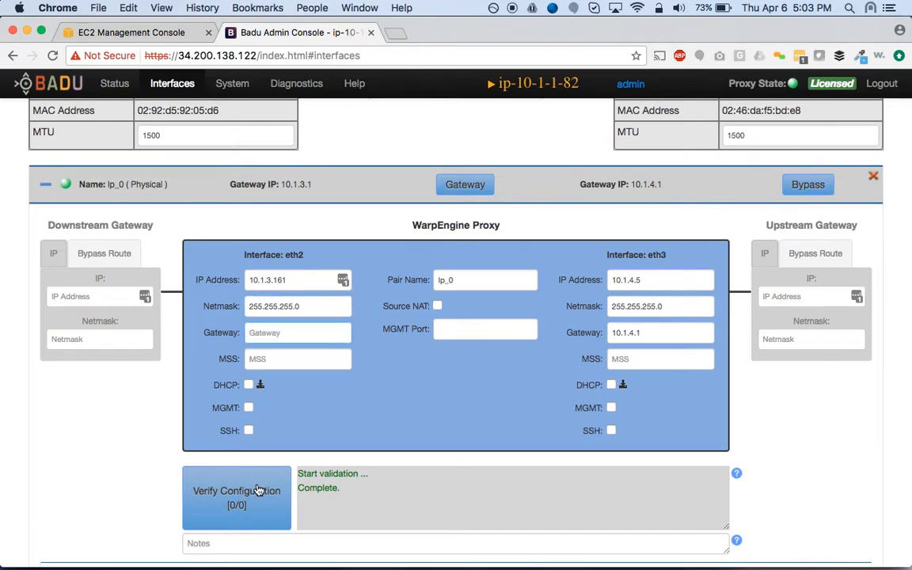
click(260, 491)
click(277, 341)
text(10.1.3.1)
Step: Save the new interface settings and confirm the changes
scroll(781, 453, up, 2)
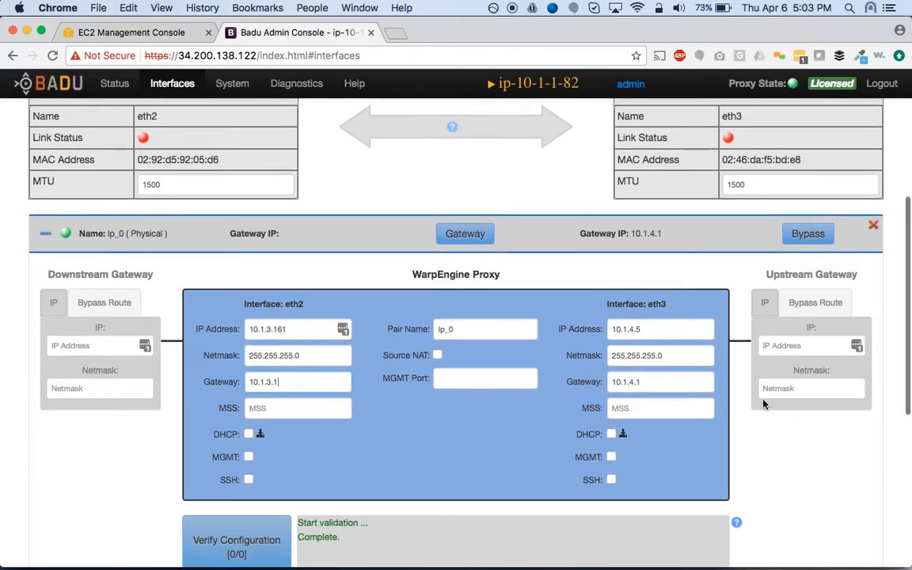
scroll(762, 402, down, 8)
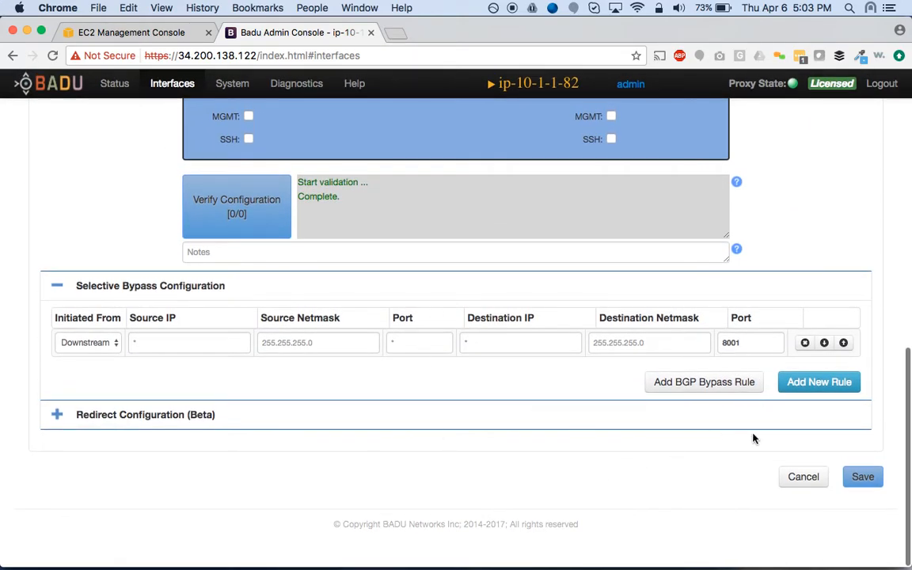
click(871, 481)
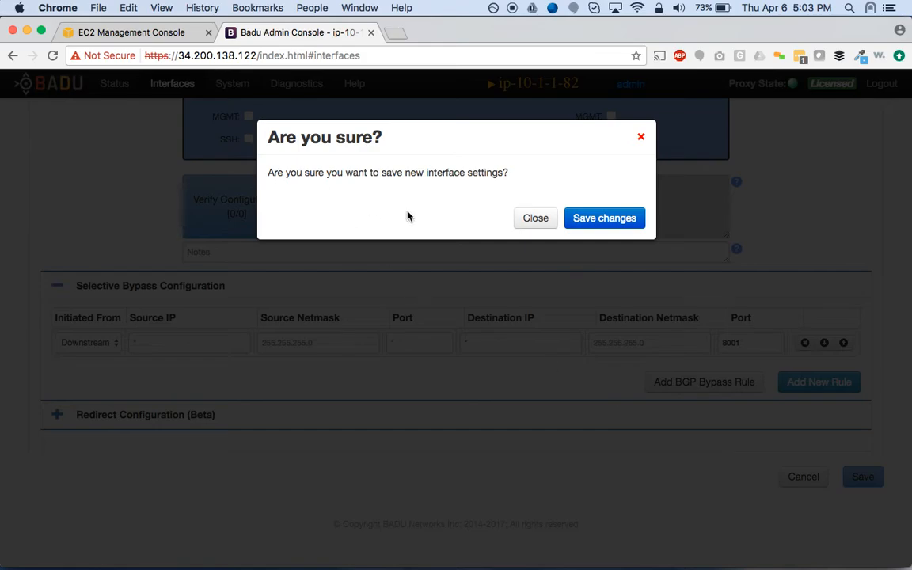
click(602, 219)
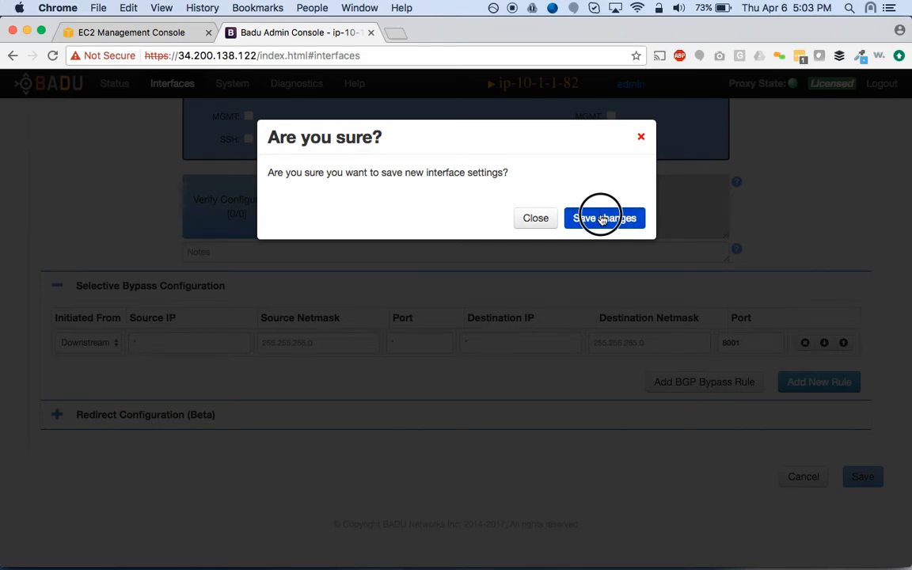